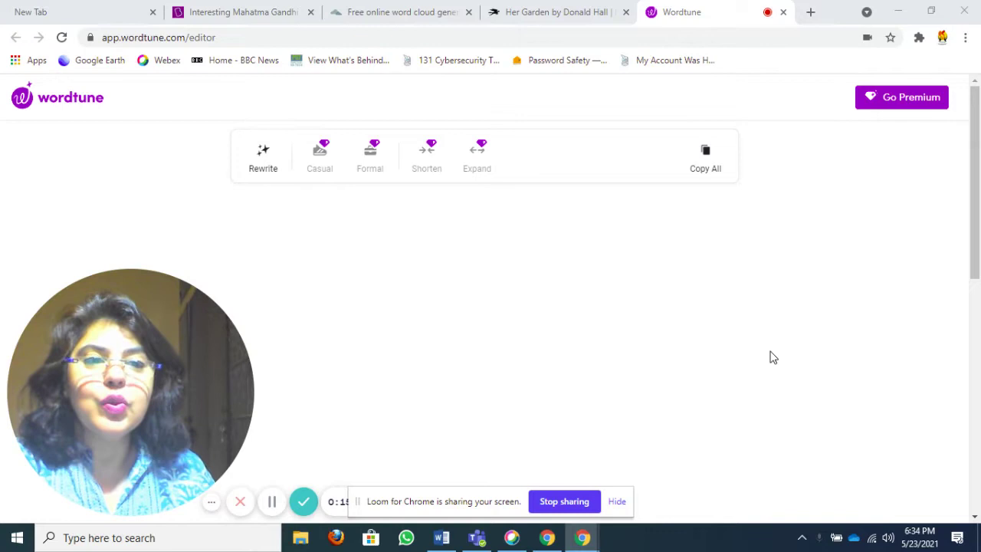
Step: Paste the copied Mahatma Gandhi essay, starting with his birth in Porbandar, into the empty editor
{"action": "left_click", "coordinate": [919, 37]}
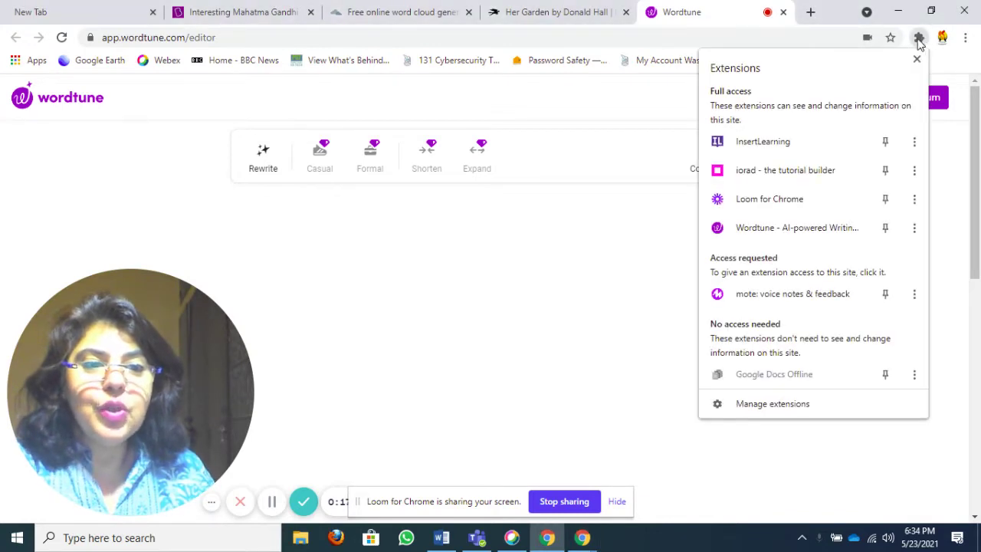
{"action": "left_click", "coordinate": [547, 270]}
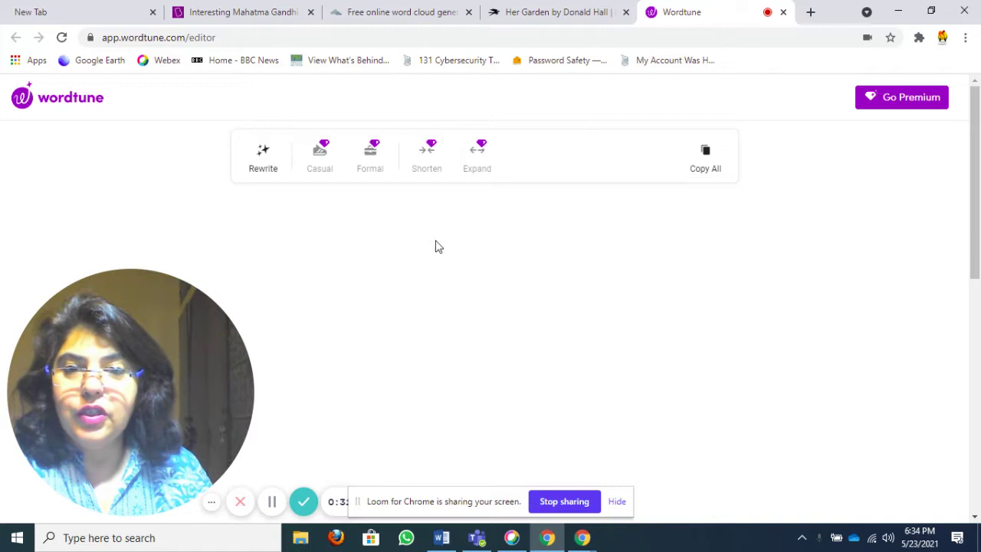
{"action": "right_click", "coordinate": [334, 244]}
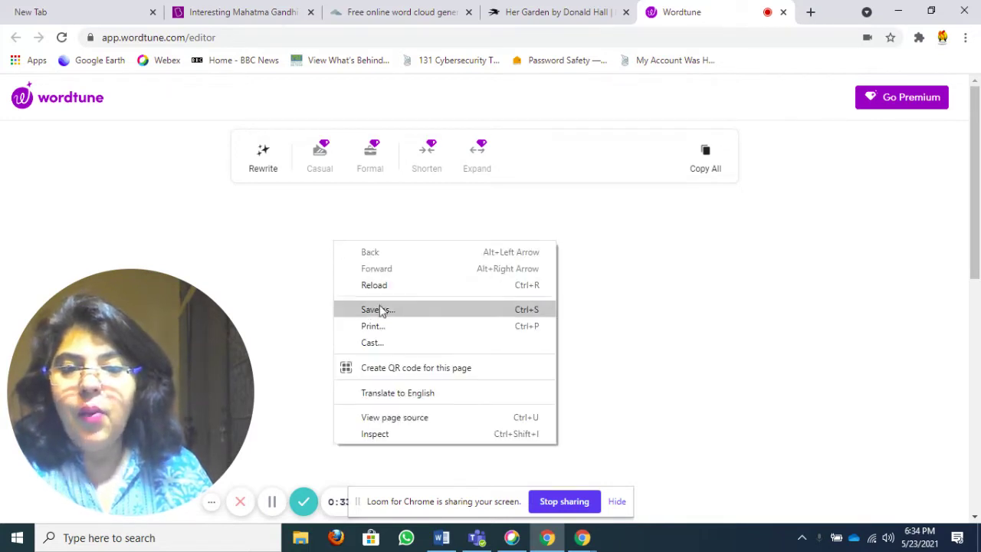
{"action": "left_click", "coordinate": [311, 263]}
{"action": "right_click", "coordinate": [312, 265]}
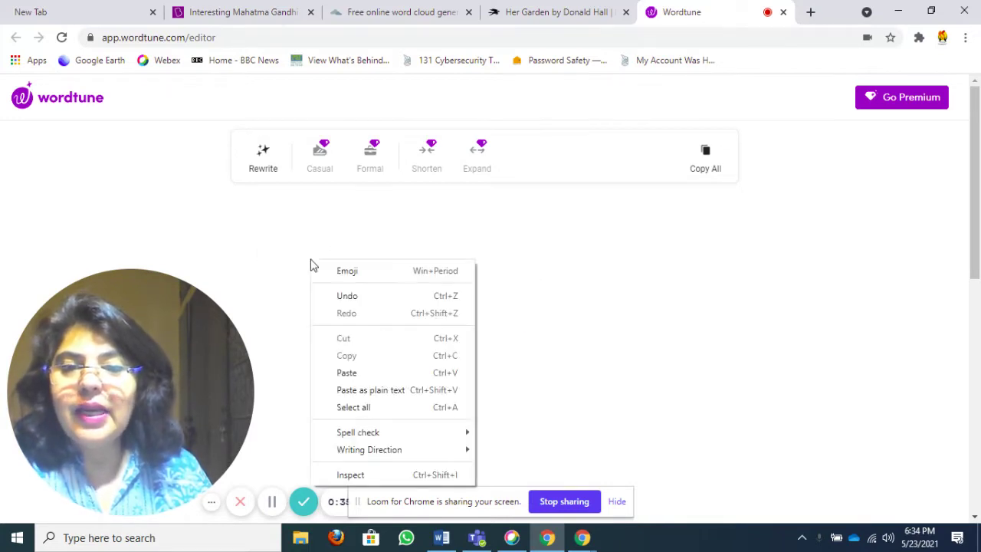
{"action": "left_click", "coordinate": [363, 376]}
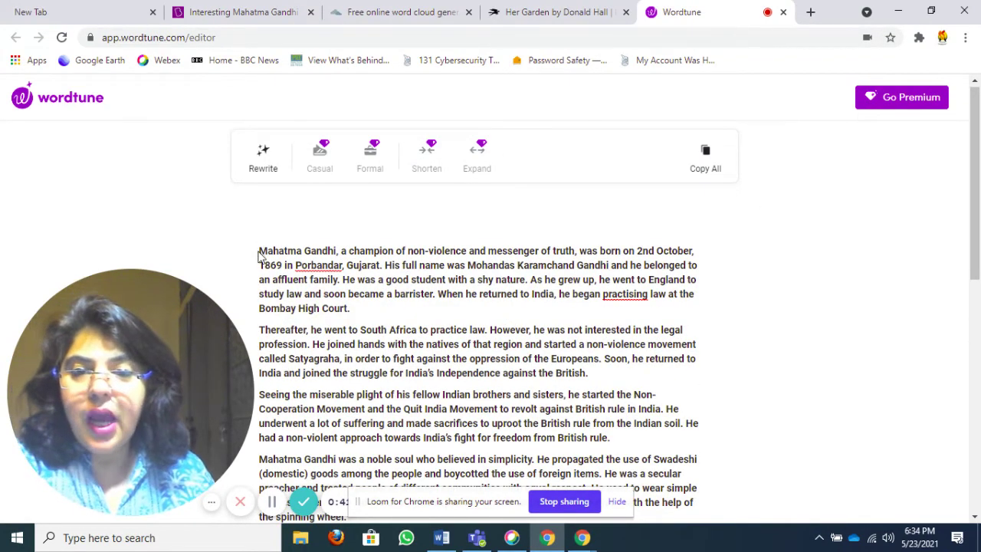
Step: Rewrite the opening paragraph with the second suggestion, 'As a child, Gandhi was a good student and shy…'
{"action": "mouse_move", "coordinate": [262, 249]}
{"action": "left_mouse_down"}
{"action": "mouse_move", "coordinate": [329, 279]}
{"action": "mouse_move", "coordinate": [350, 308]}
{"action": "left_mouse_up"}
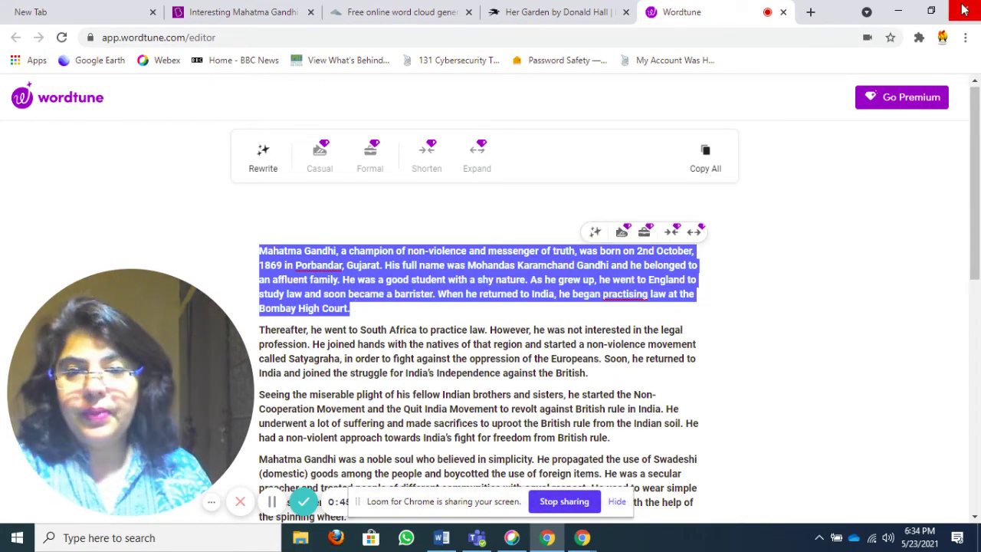
{"action": "left_click", "coordinate": [274, 171]}
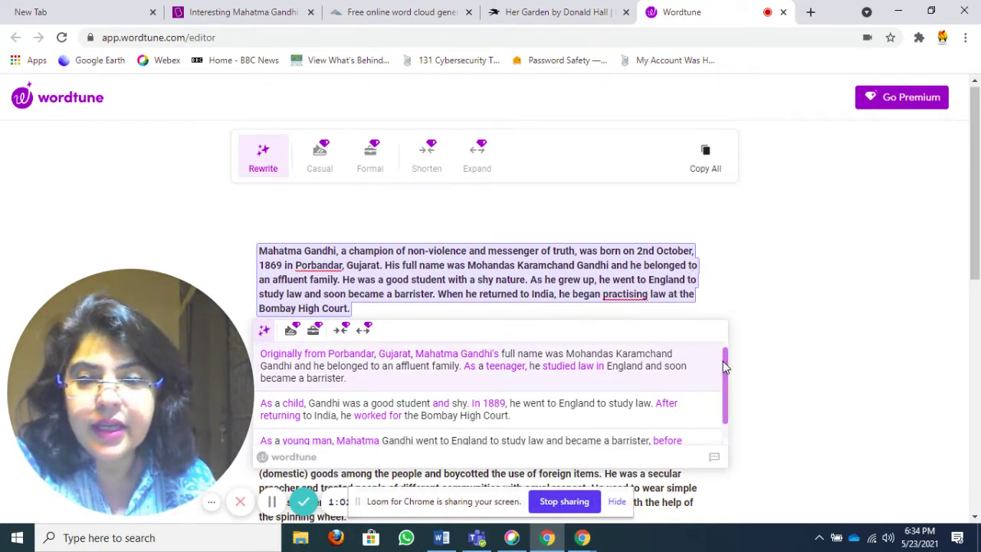
{"action": "scroll", "coordinate": [724, 368], "scroll_direction": "down", "scroll_amount": 1}
{"action": "scroll", "coordinate": [735, 364], "scroll_direction": "up", "scroll_amount": 1}
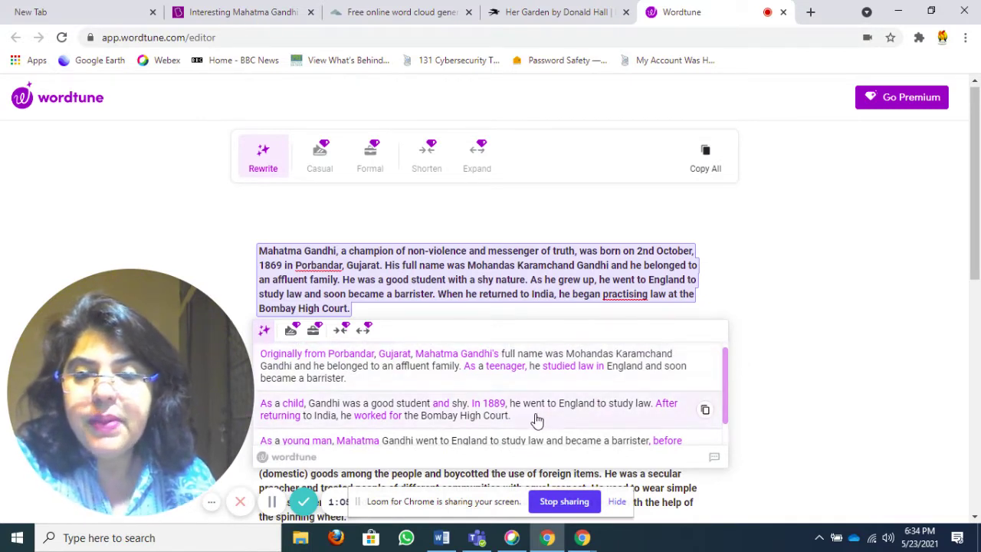
{"action": "mouse_move", "coordinate": [469, 410]}
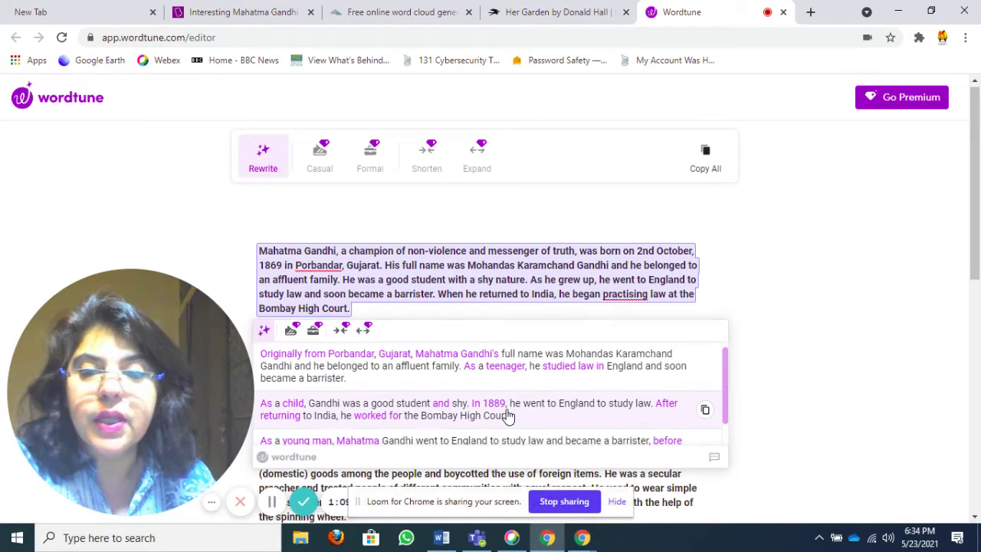
{"action": "left_click", "coordinate": [507, 415]}
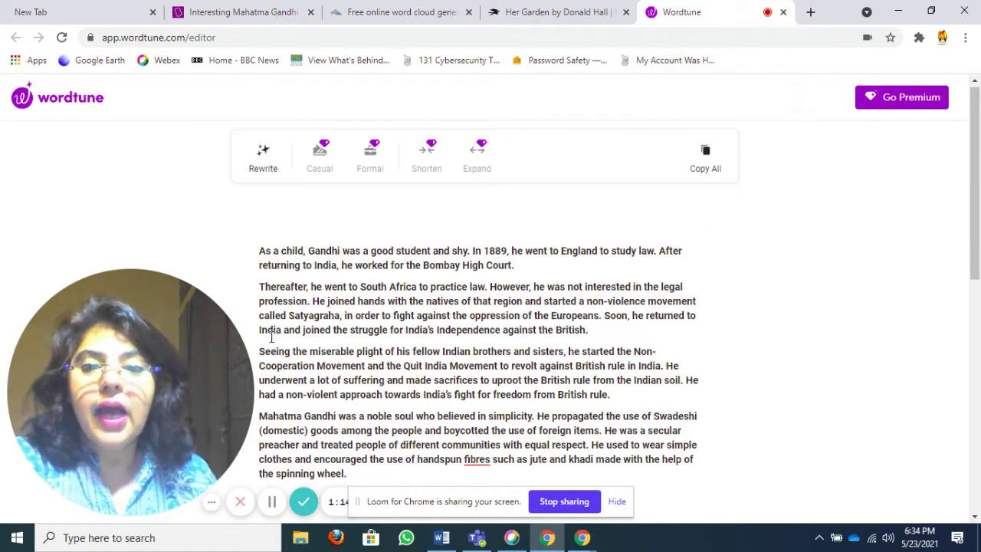
Step: Rewrite the 'Thereafter…' paragraph with the suggestion 'In South Africa, he started practicing law…'
{"action": "left_click_drag", "start_coordinate": [261, 288], "coordinate": [592, 329]}
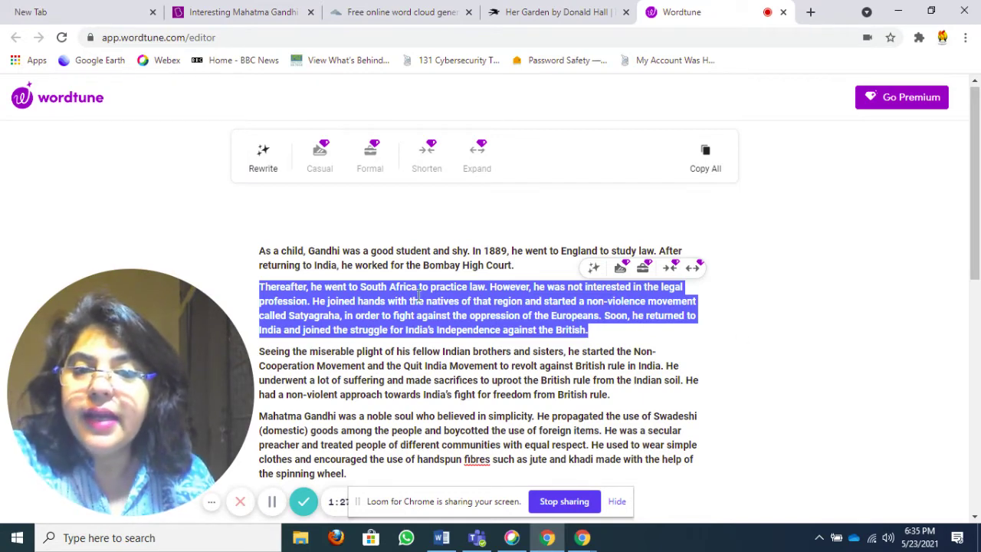
{"action": "left_click", "coordinate": [261, 171]}
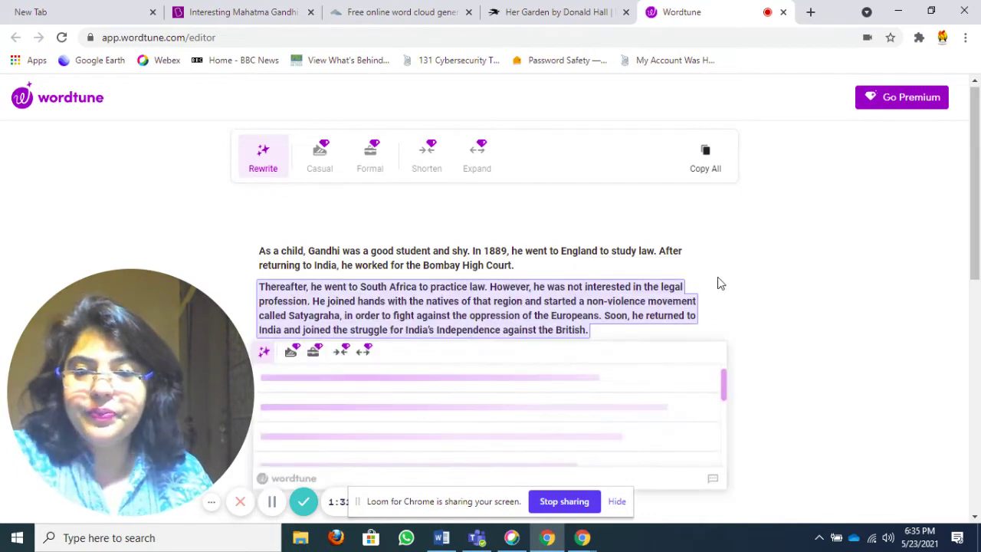
{"action": "left_click", "coordinate": [767, 278]}
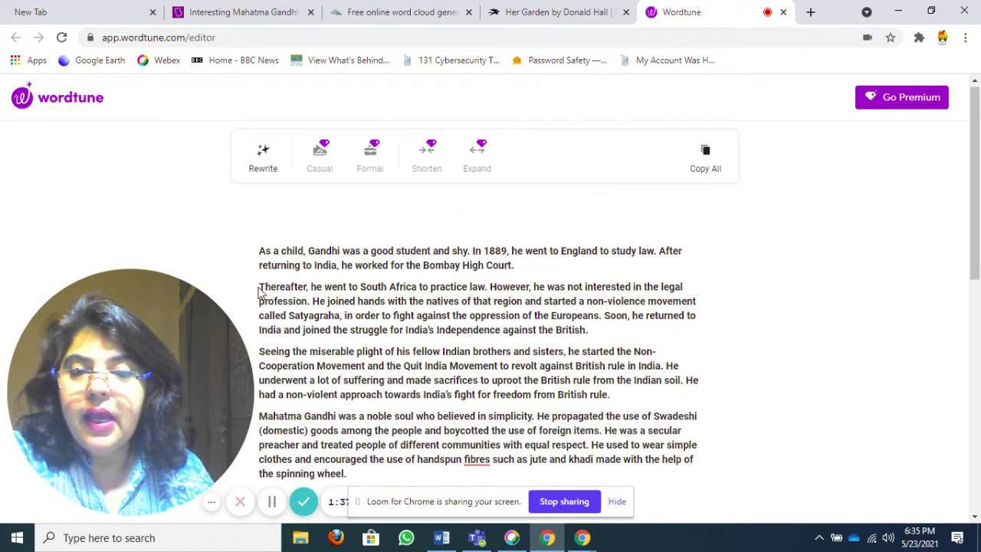
{"action": "left_click_drag", "start_coordinate": [260, 288], "coordinate": [588, 330]}
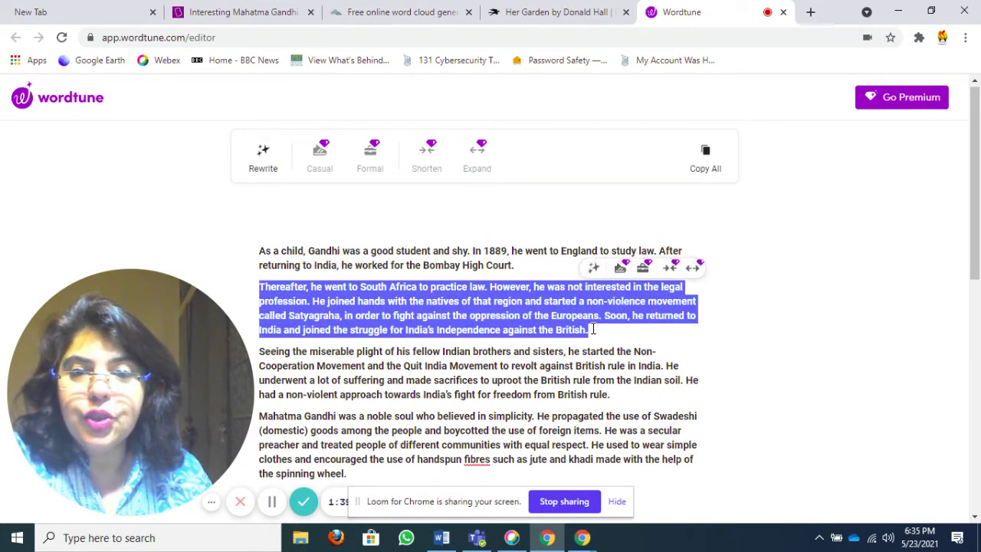
{"action": "left_click", "coordinate": [260, 158]}
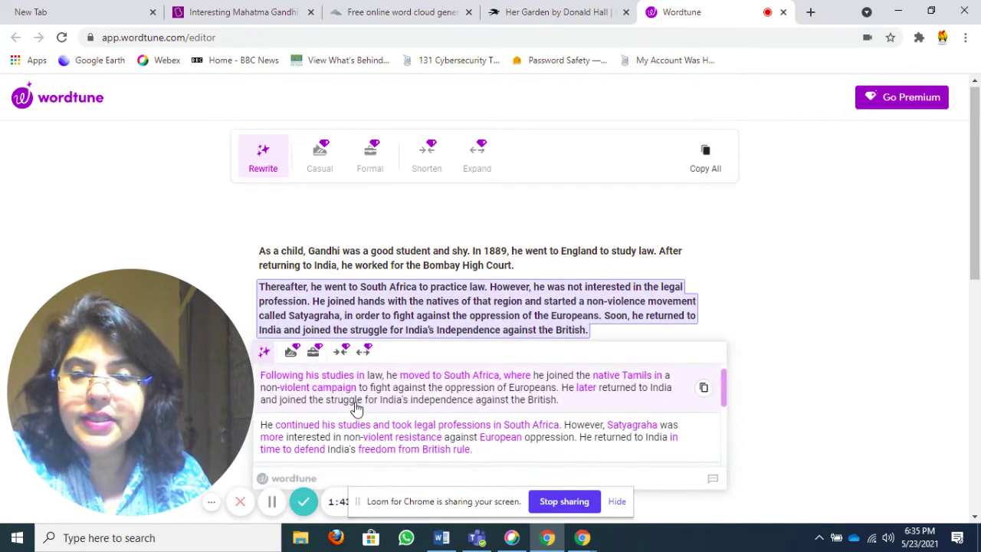
{"action": "mouse_move", "coordinate": [490, 387]}
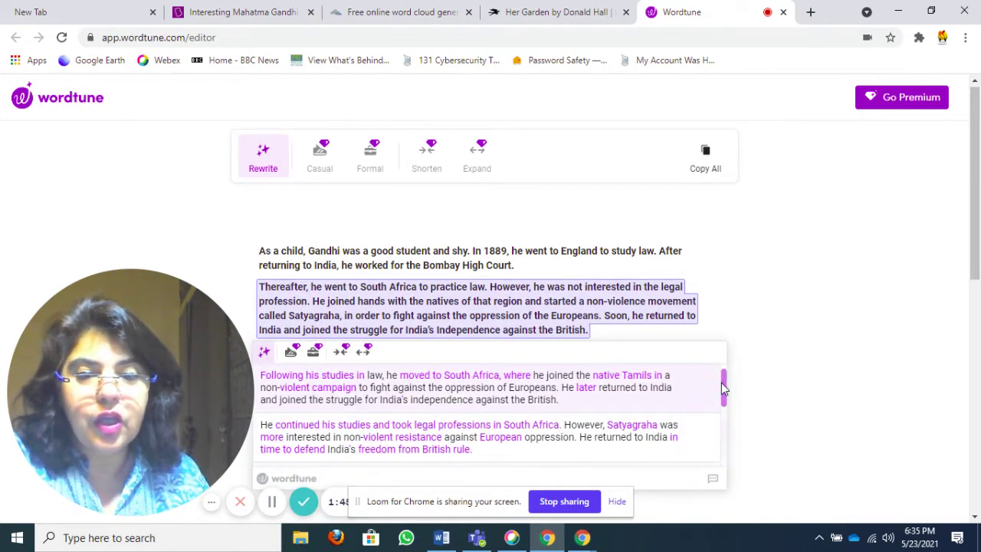
{"action": "left_click_drag", "start_coordinate": [723, 390], "coordinate": [718, 454]}
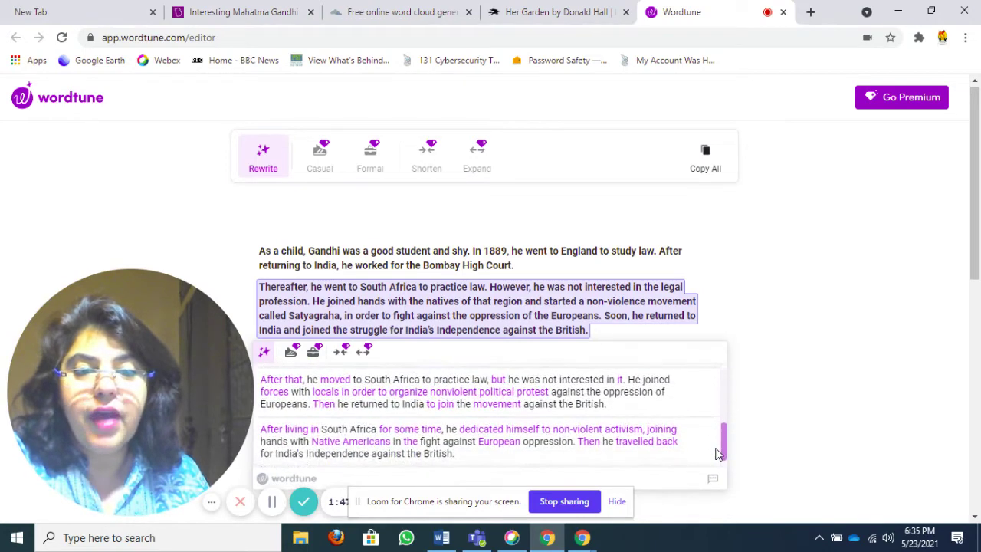
{"action": "left_click_drag", "start_coordinate": [719, 454], "coordinate": [715, 417]}
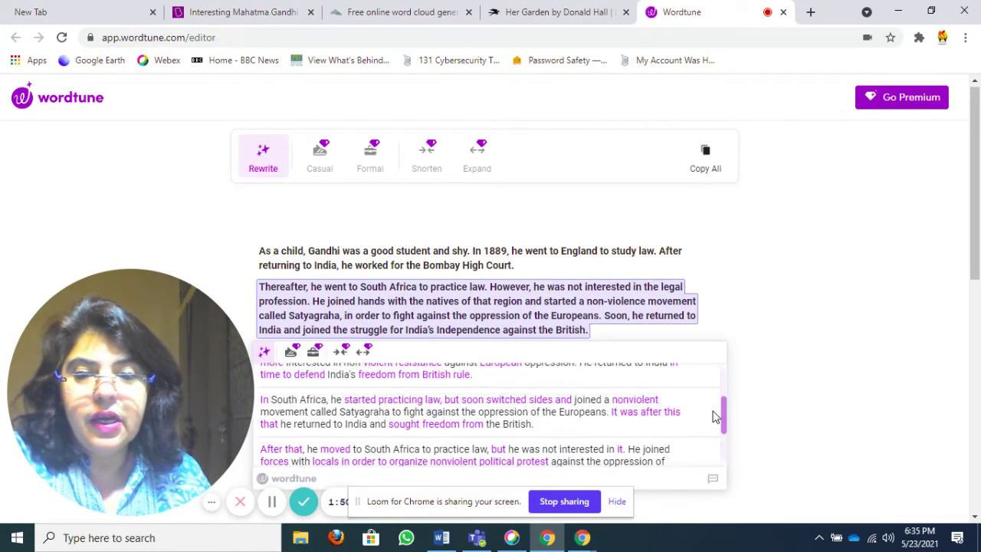
{"action": "left_click", "coordinate": [417, 418]}
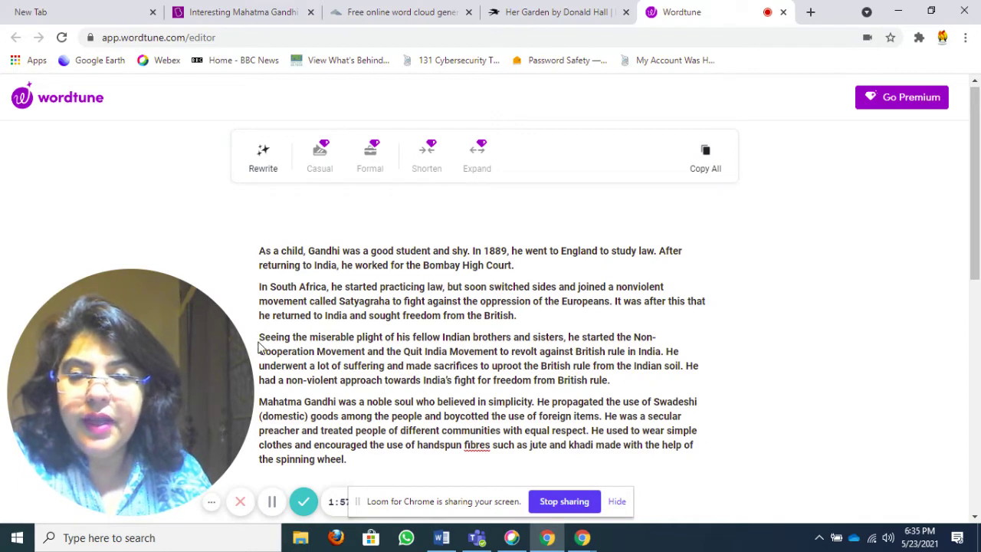
Step: Rewrite the 'Seeing the miserable plight…' paragraph with the second suggestion, 'He underwent a lot of suffering…'
{"action": "left_click_drag", "start_coordinate": [261, 338], "coordinate": [619, 380]}
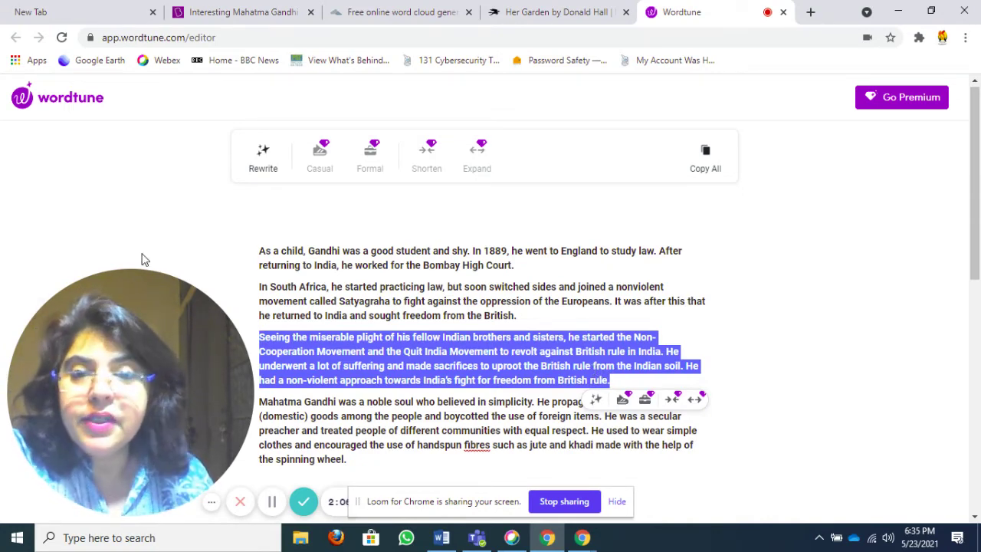
{"action": "left_click", "coordinate": [256, 175]}
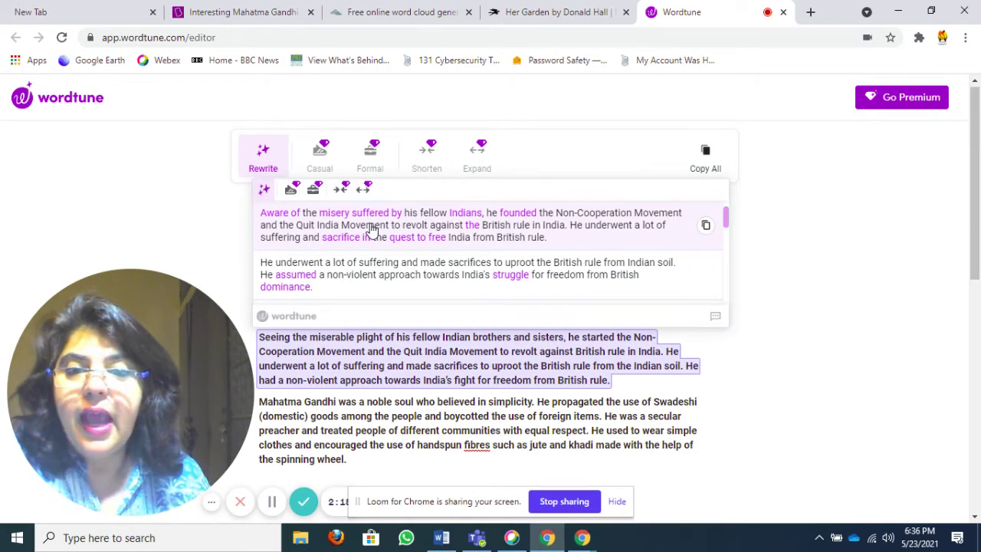
{"action": "left_click", "coordinate": [347, 281]}
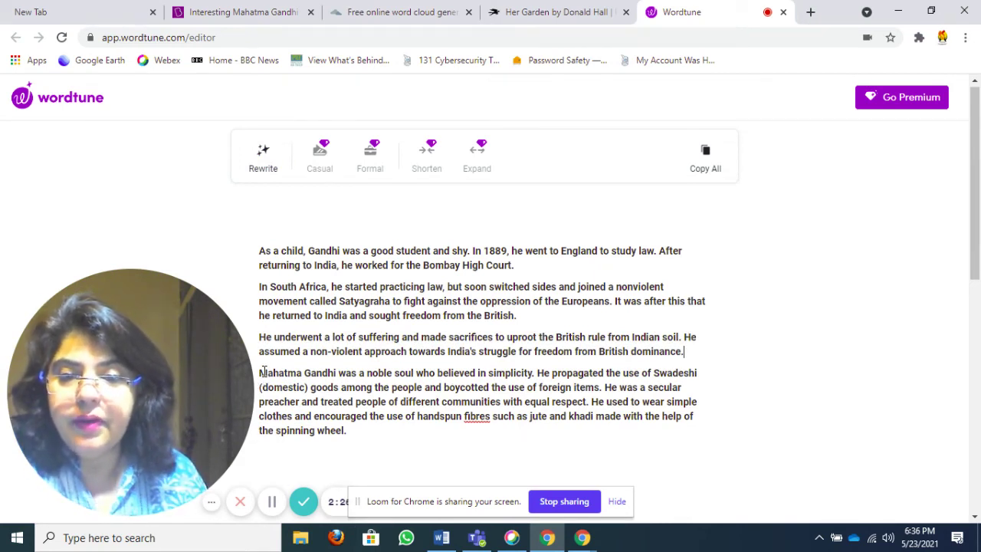
Step: Rewrite the 'Mahatma Gandhi was a noble soul…' paragraph with the first suggestion, about simplicity and Swadeshi products
{"action": "left_click_drag", "start_coordinate": [262, 373], "coordinate": [358, 437]}
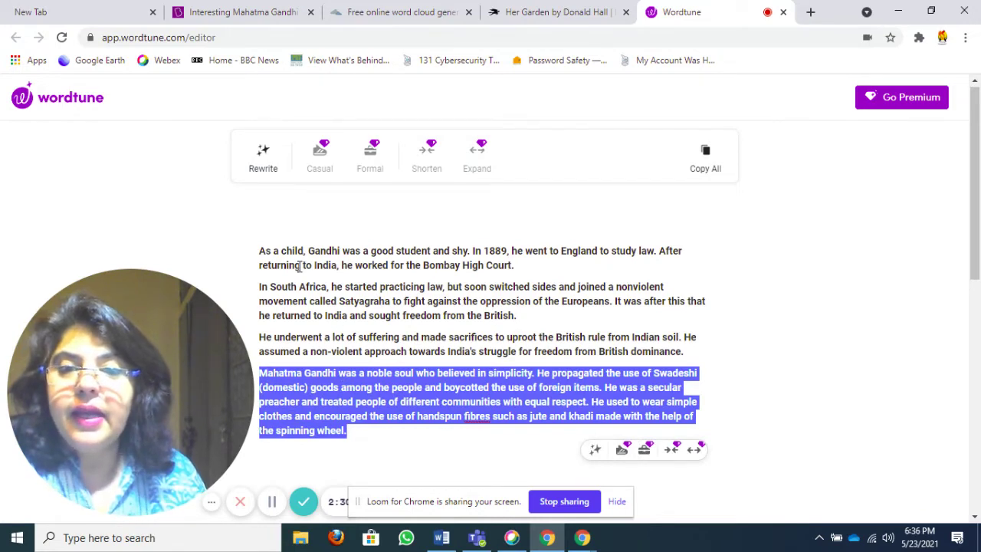
{"action": "left_click", "coordinate": [265, 168]}
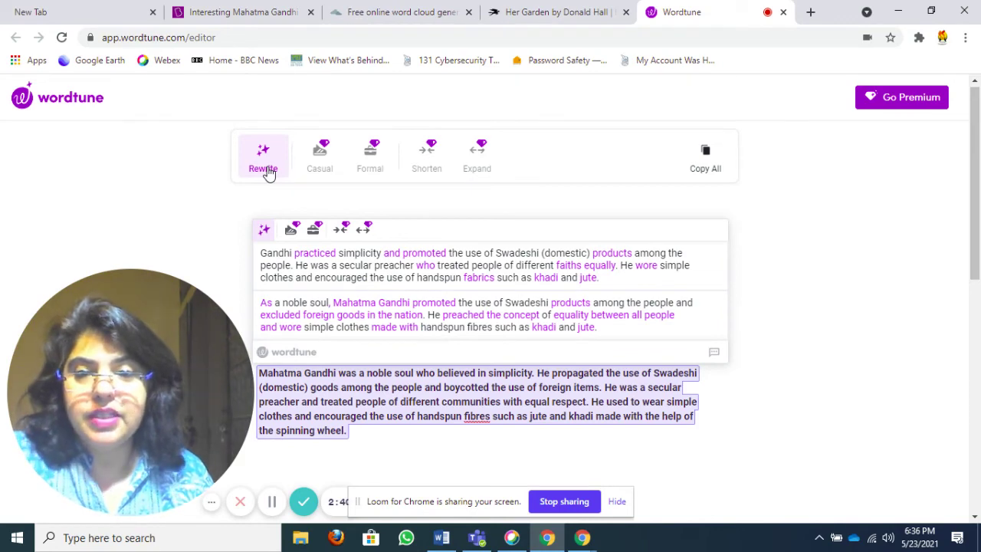
{"action": "mouse_move", "coordinate": [475, 265]}
{"action": "left_click", "coordinate": [360, 272]}
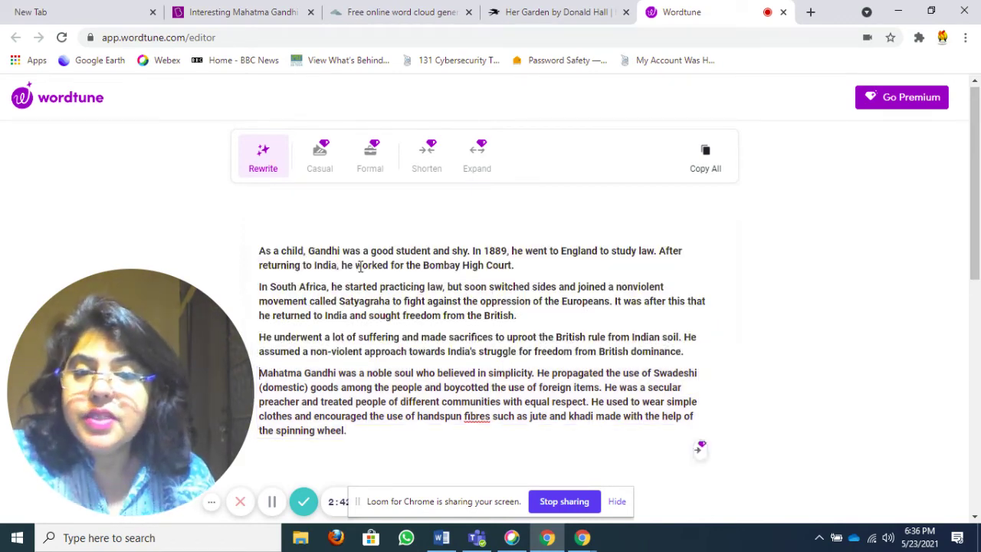